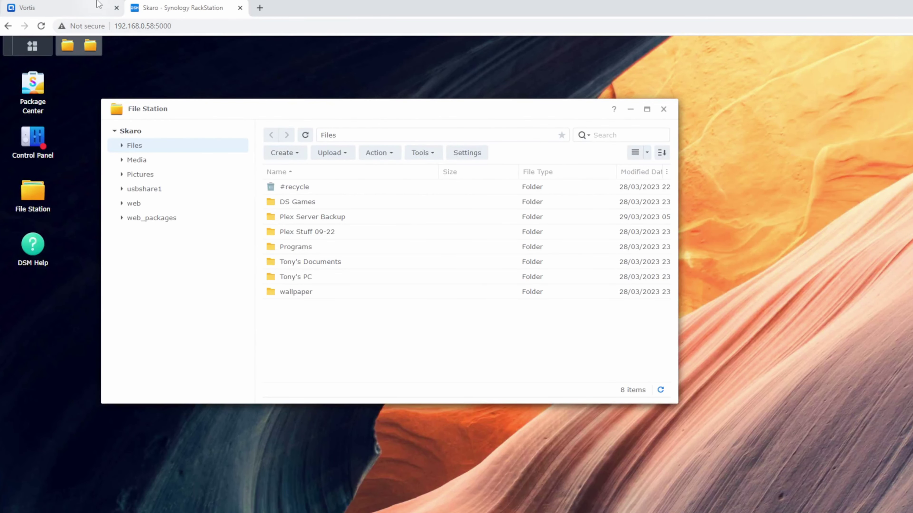
Step: Create a folder named Vortis inside the Media shared folder on the Skaro NAS
{"action": "left_click", "coordinate": [68, 5]}
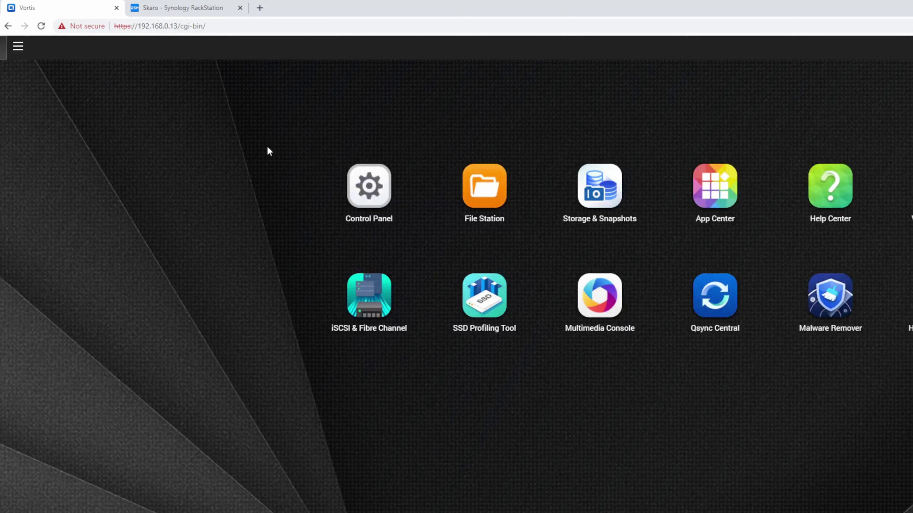
{"action": "left_click", "coordinate": [158, 7]}
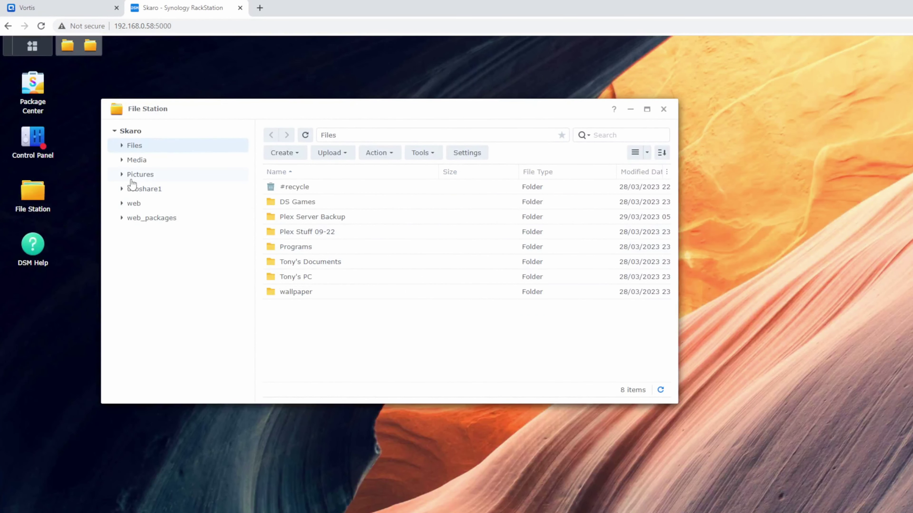
{"action": "left_click", "coordinate": [135, 162]}
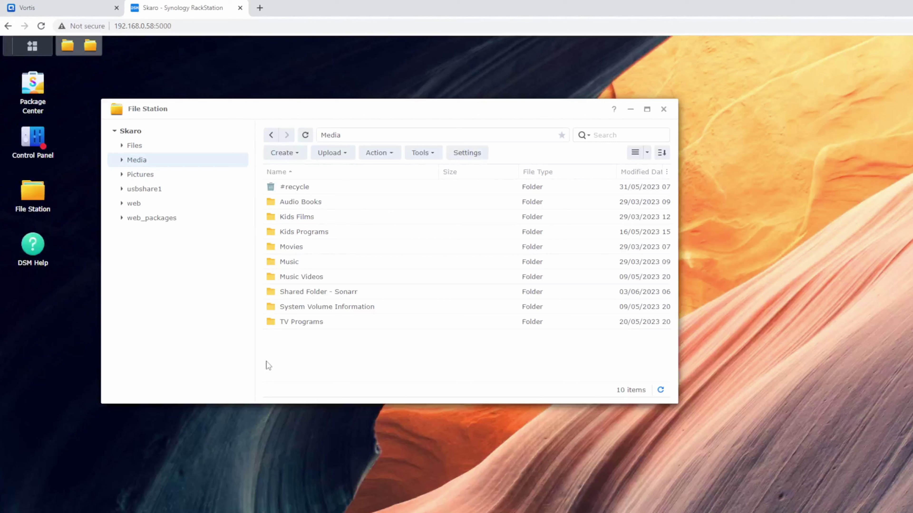
{"action": "right_click", "coordinate": [284, 356]}
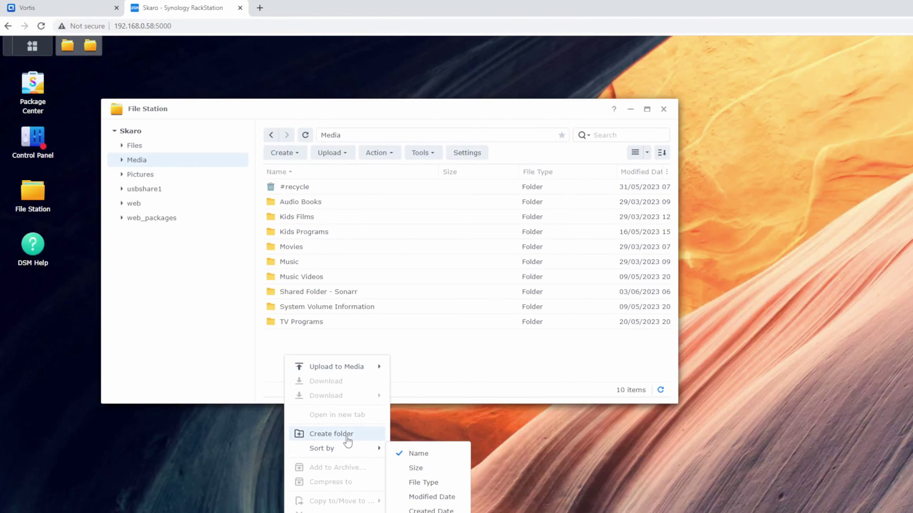
{"action": "left_click", "coordinate": [331, 434]}
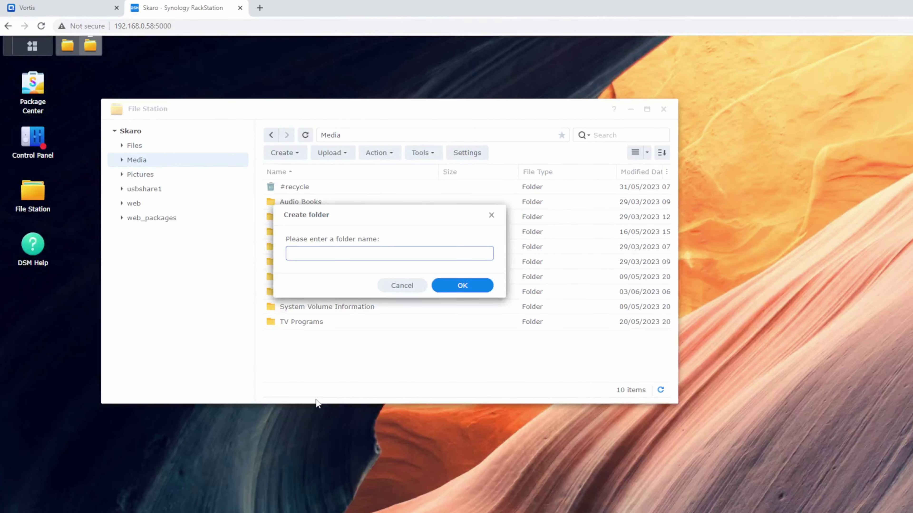
{"action": "type", "text": "Vortis"}
{"action": "left_click", "coordinate": [477, 287]}
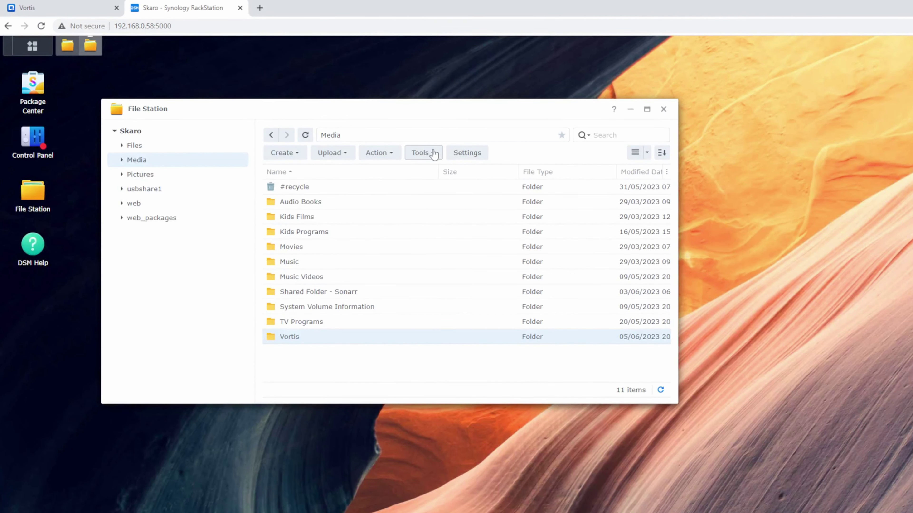
Step: Start mounting a remote CIFS shared folder from the Media folder and bring up its mount settings
{"action": "mouse_move", "coordinate": [143, 192]}
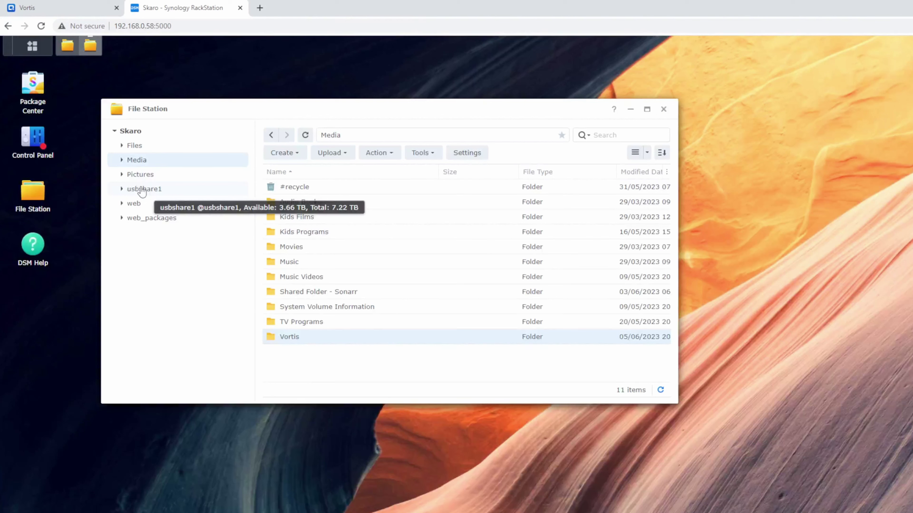
{"action": "left_click", "coordinate": [436, 153]}
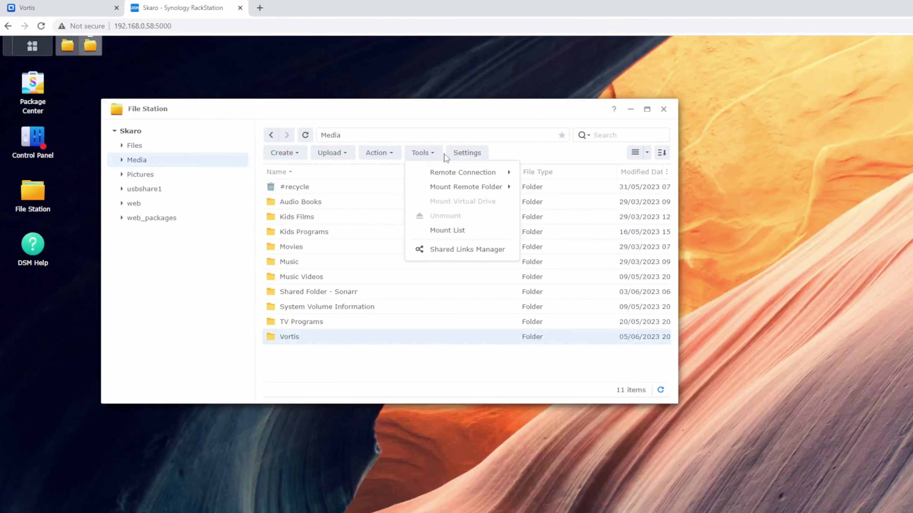
{"action": "mouse_move", "coordinate": [441, 175]}
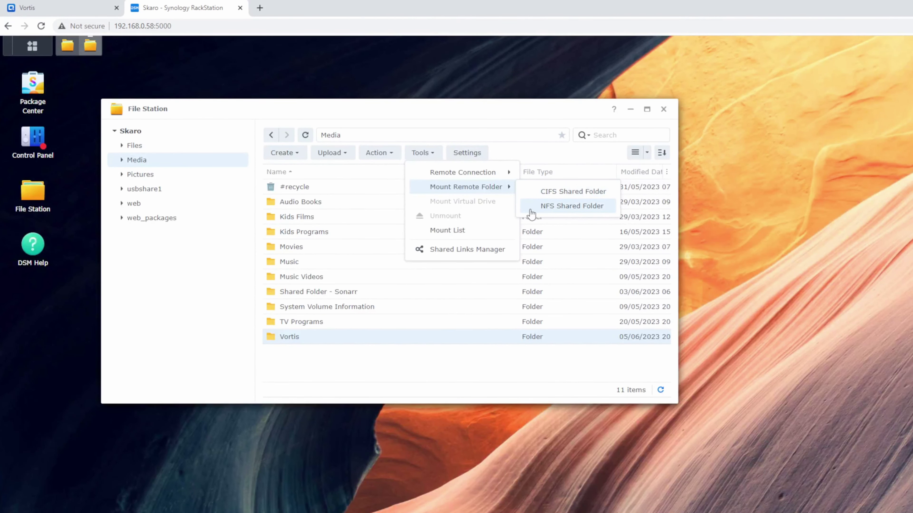
{"action": "left_click", "coordinate": [530, 197]}
{"action": "left_click_drag", "start_coordinate": [614, 295], "coordinate": [343, 168]}
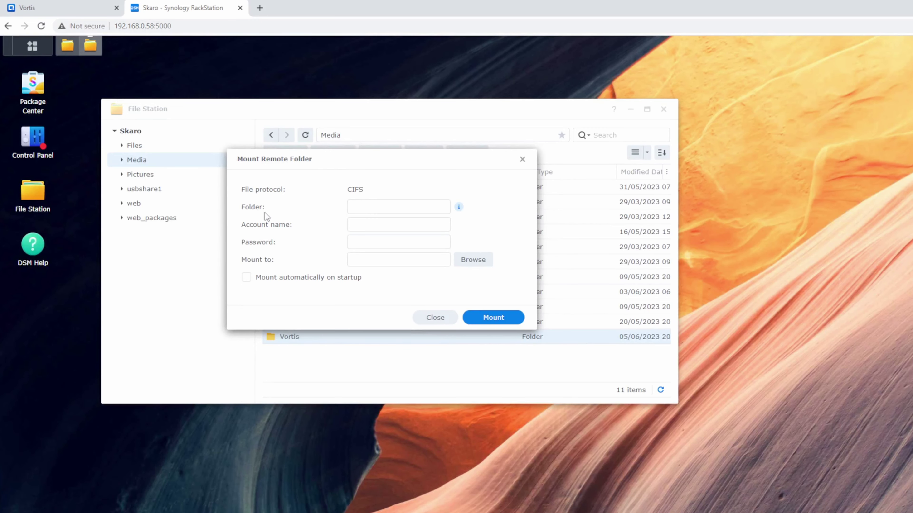
Step: Switch to the Vortis NAS and check its home shared folder in File Station and its IP address
{"action": "left_click", "coordinate": [66, 5]}
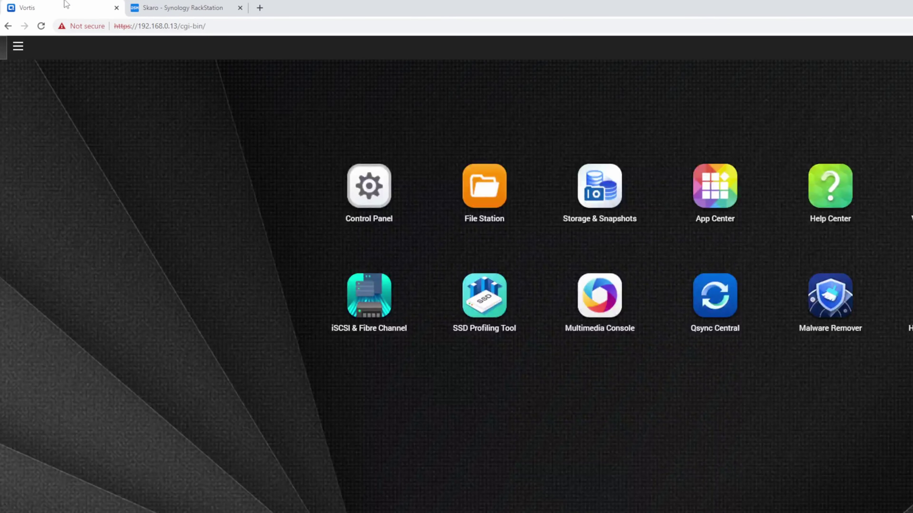
{"action": "left_click", "coordinate": [473, 194]}
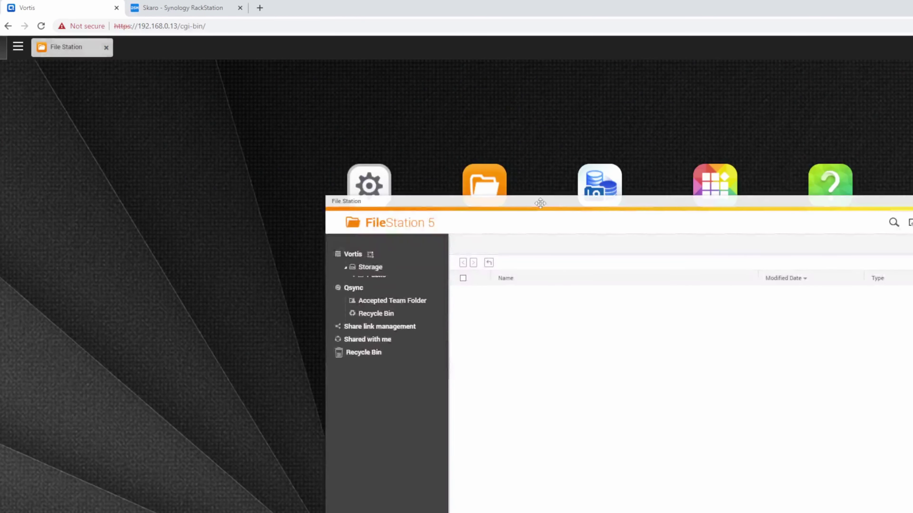
{"action": "left_click_drag", "start_coordinate": [540, 204], "coordinate": [218, 63]}
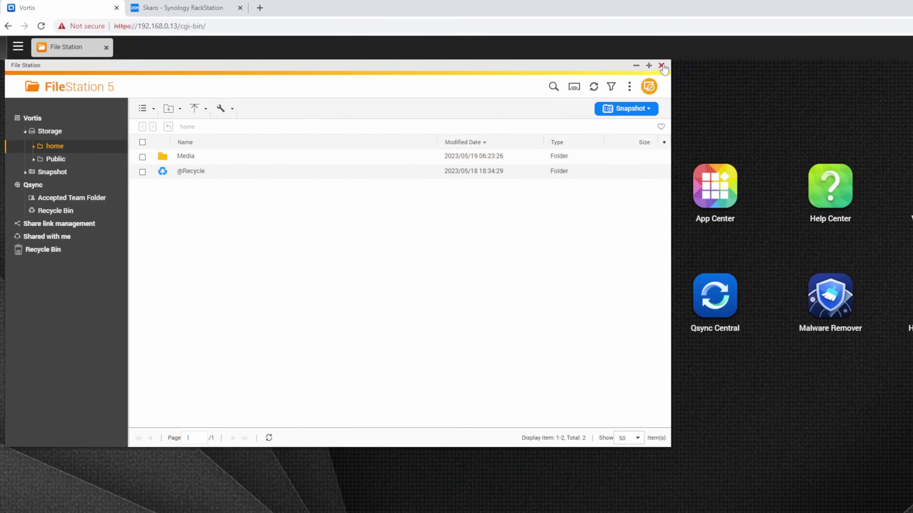
{"action": "left_click", "coordinate": [182, 8]}
{"action": "left_click", "coordinate": [84, 8]}
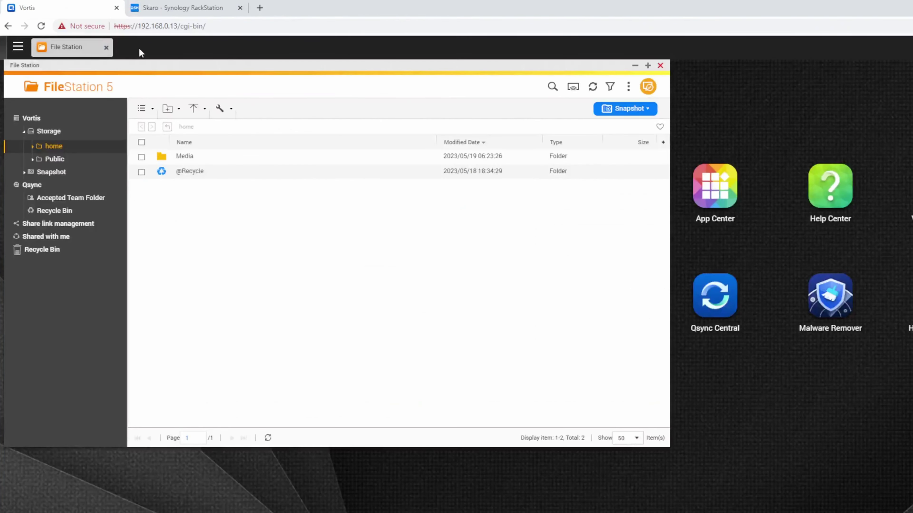
{"action": "left_click_drag", "start_coordinate": [138, 26], "coordinate": [179, 29]}
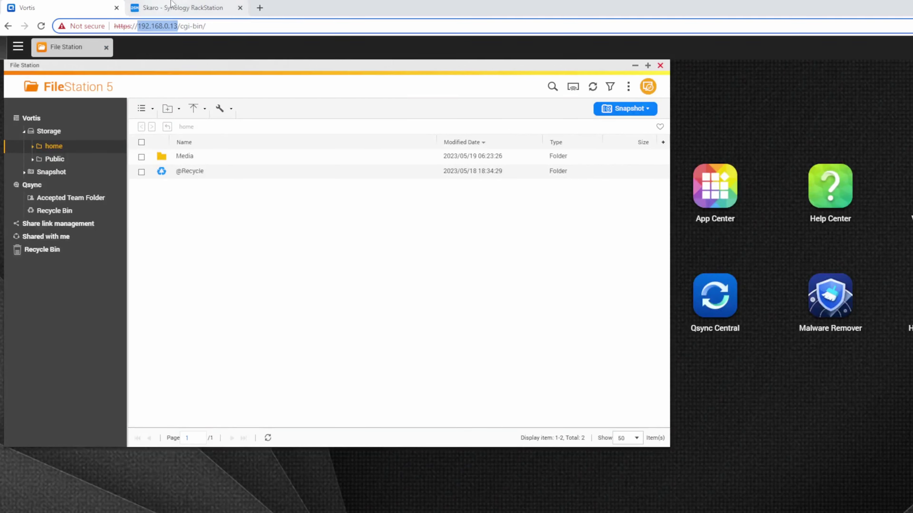
Step: Back on the Skaro NAS, set the remote folder path to \\192.168.0.13\home\ for the CIFS mount
{"action": "left_click", "coordinate": [189, 8]}
{"action": "left_click", "coordinate": [363, 202]}
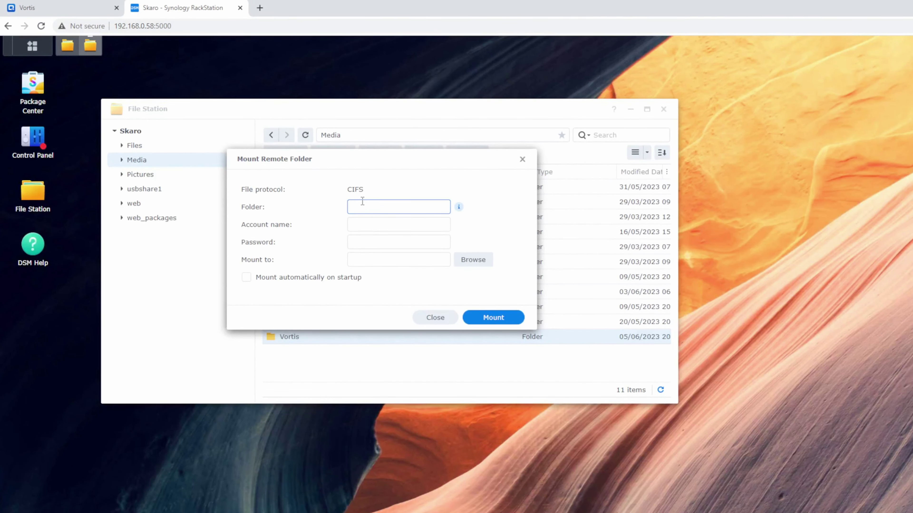
{"action": "type", "text": "\\\\192.168.0.13\\"}
{"action": "left_click", "coordinate": [67, 10]}
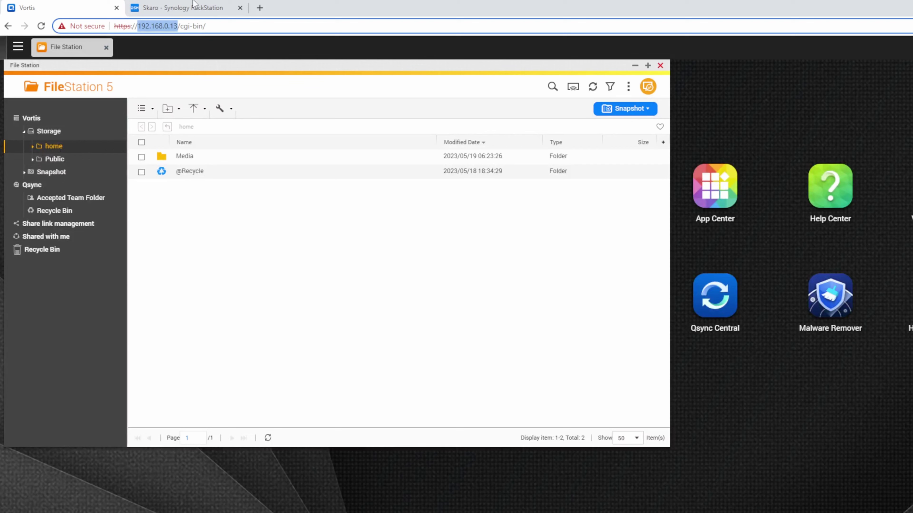
{"action": "left_click", "coordinate": [195, 7]}
{"action": "type", "text": "home\\"}
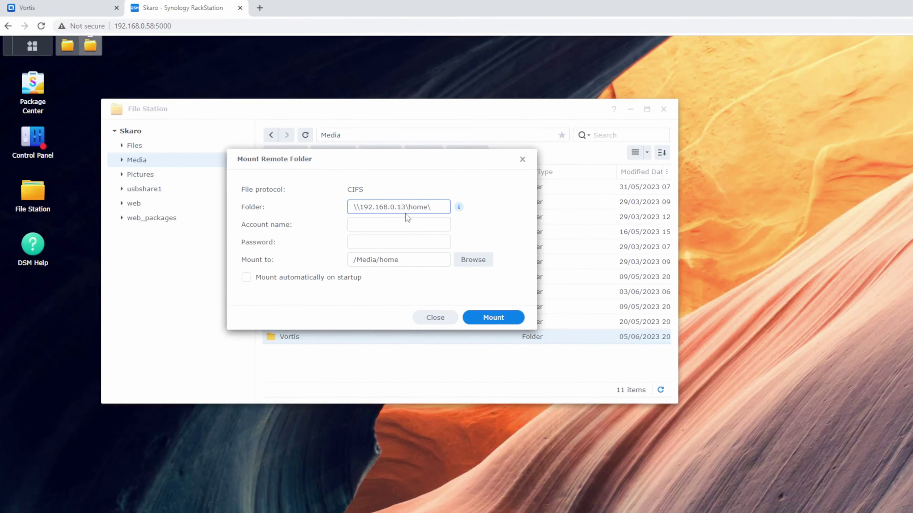
Step: Mount the remote folder to /Media/Vortis with automatic mounting on startup enabled
{"action": "left_click", "coordinate": [478, 261]}
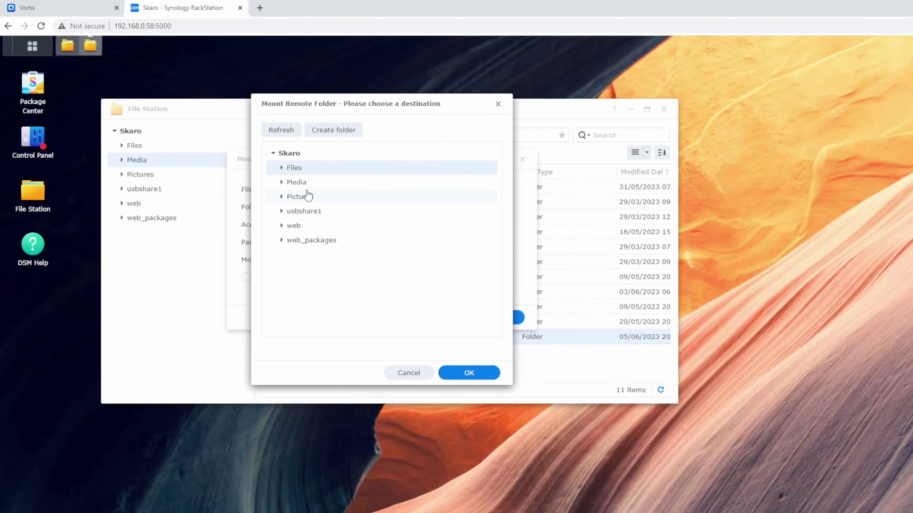
{"action": "left_click", "coordinate": [281, 182]}
{"action": "scroll", "coordinate": [308, 264], "scroll_direction": "down", "scroll_amount": 3}
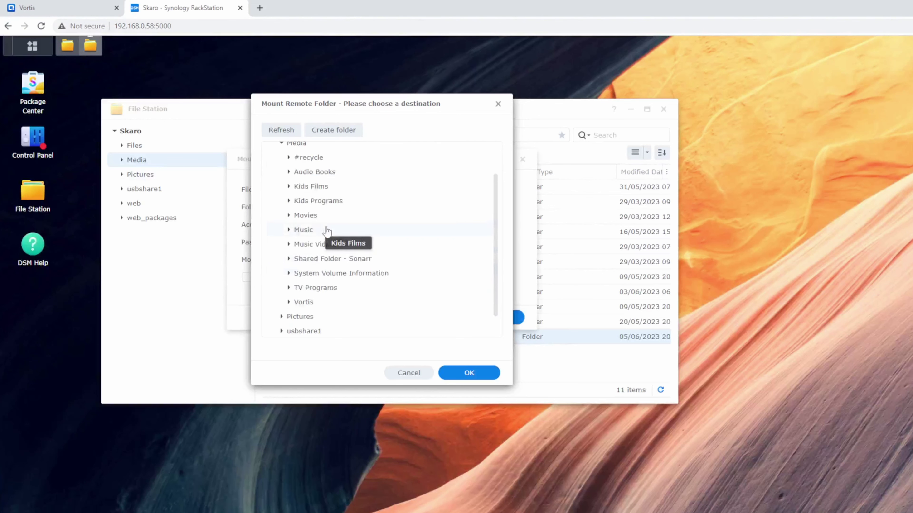
{"action": "left_click", "coordinate": [305, 270]}
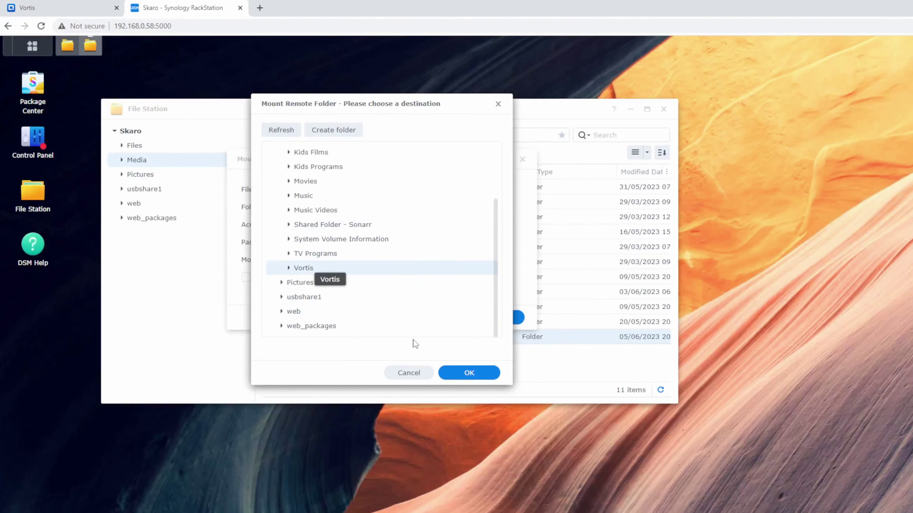
{"action": "left_click", "coordinate": [464, 373]}
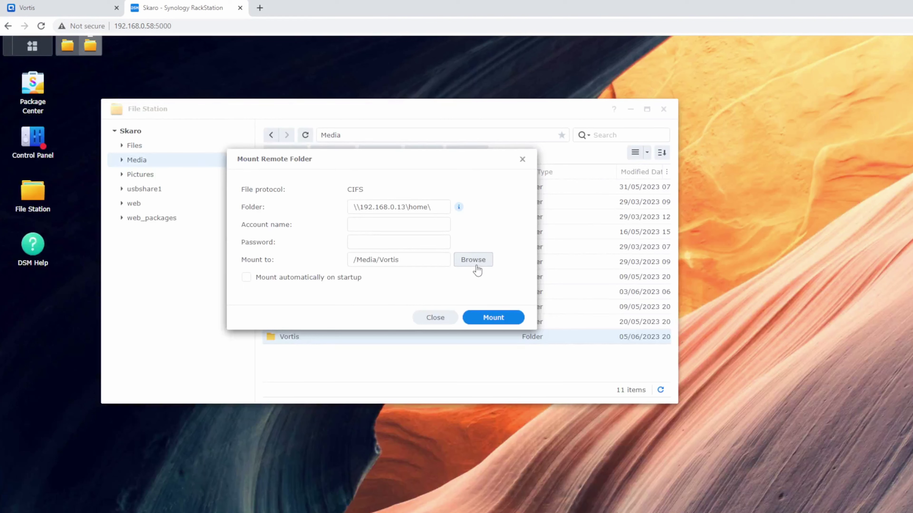
{"action": "left_click", "coordinate": [248, 278]}
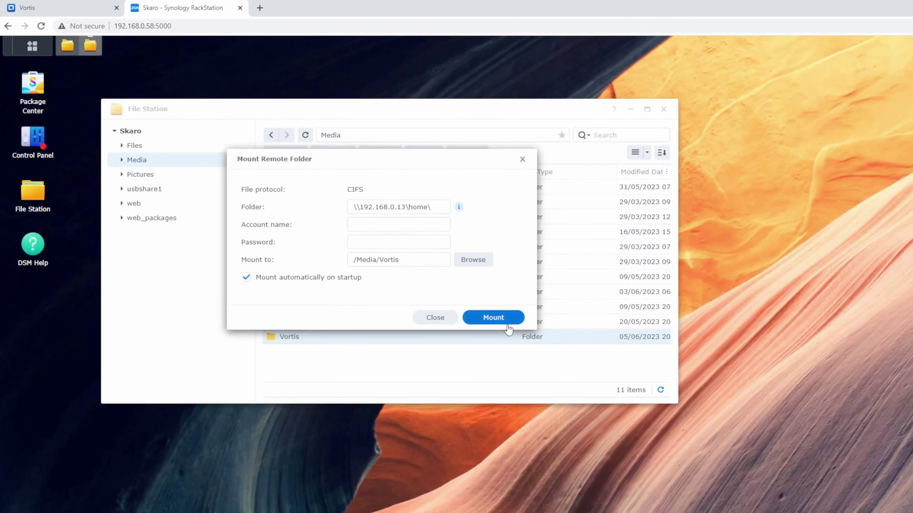
{"action": "left_click", "coordinate": [496, 316]}
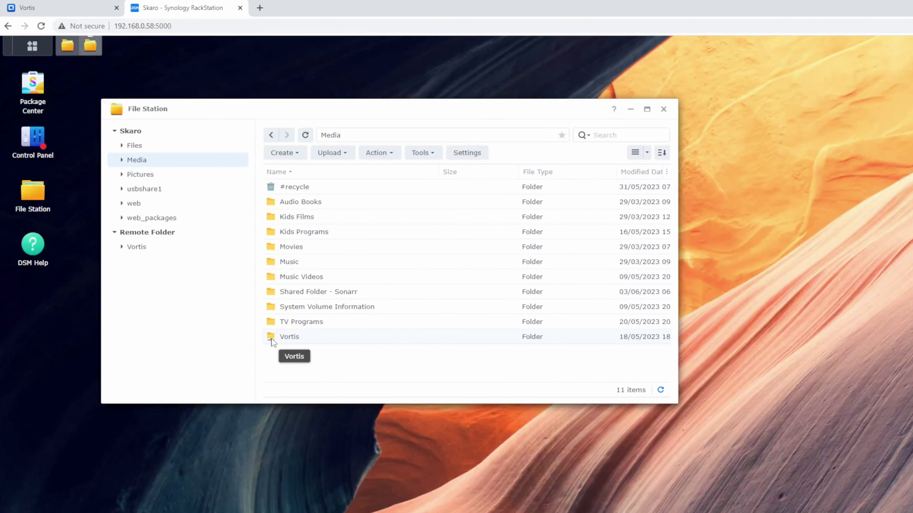
Step: Look through the mounted Vortis folder and its Media subfolder, and return to the Skaro Media folder
{"action": "double_click", "coordinate": [285, 339]}
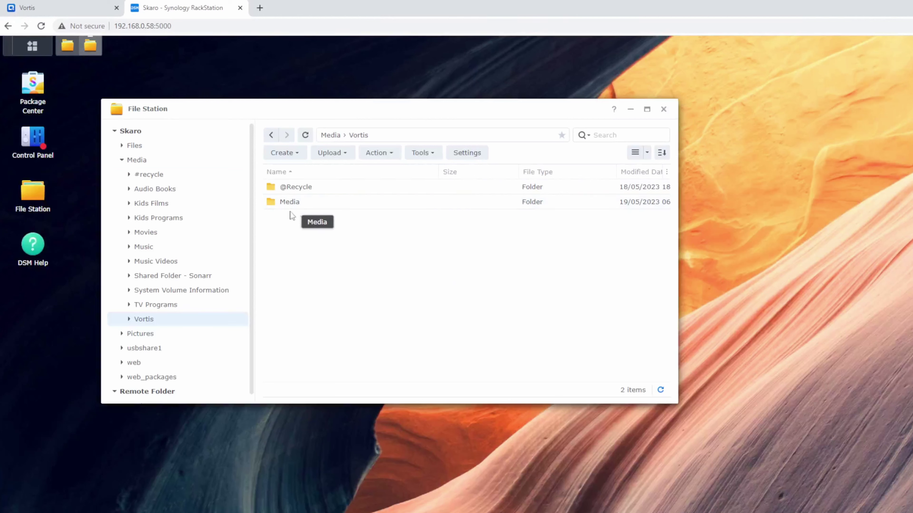
{"action": "double_click", "coordinate": [291, 206]}
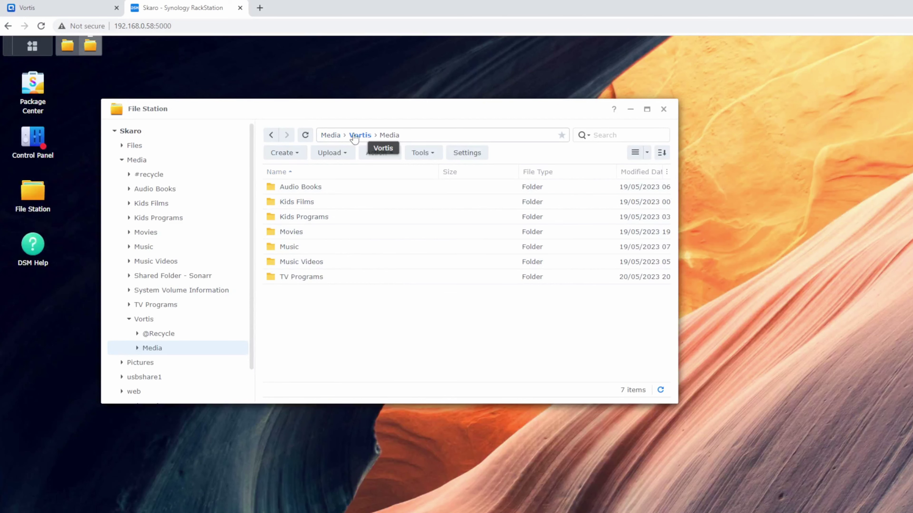
{"action": "left_click", "coordinate": [332, 135]}
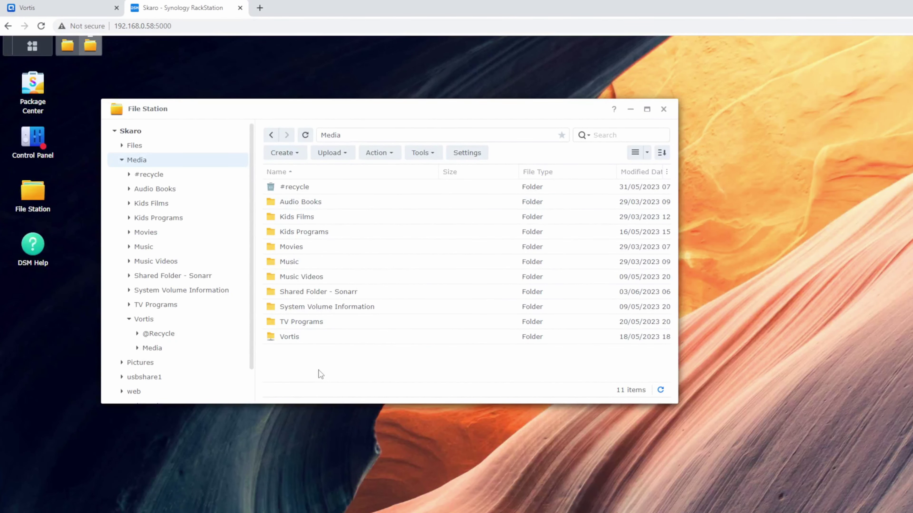
Step: Unmount the remote folder from Vortis and check the contents of the local Vortis folder
{"action": "right_click", "coordinate": [305, 341]}
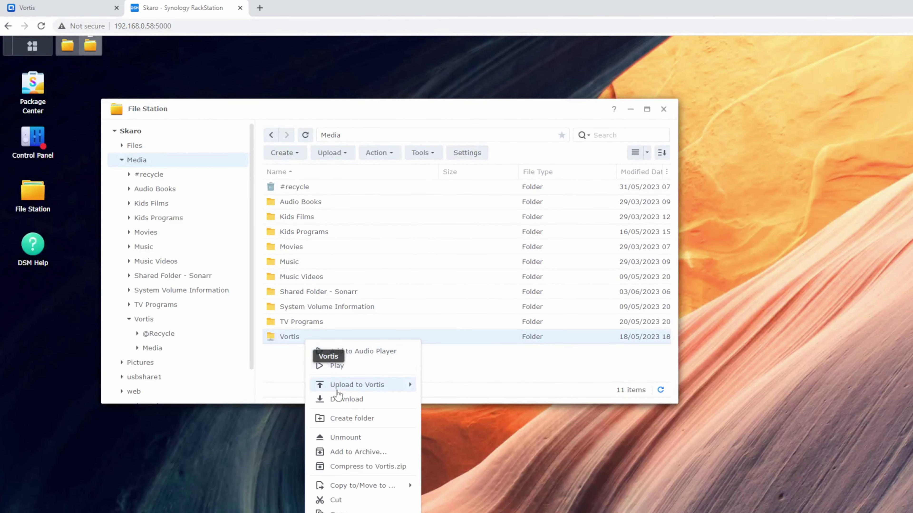
{"action": "left_click", "coordinate": [375, 444]}
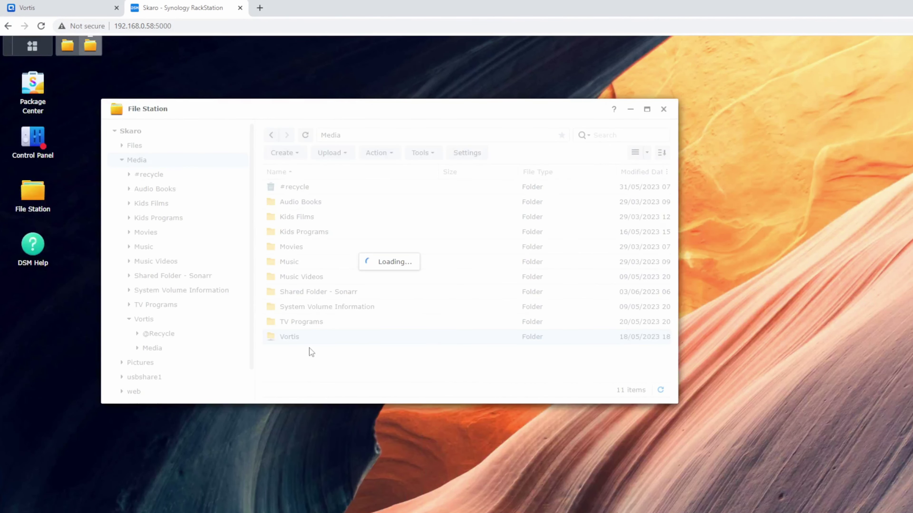
{"action": "double_click", "coordinate": [302, 334]}
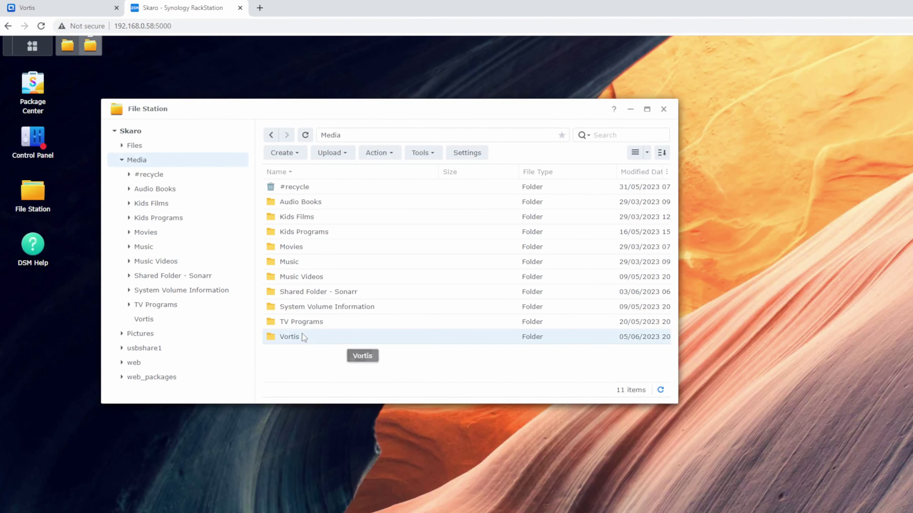
{"action": "left_click", "coordinate": [271, 135]}
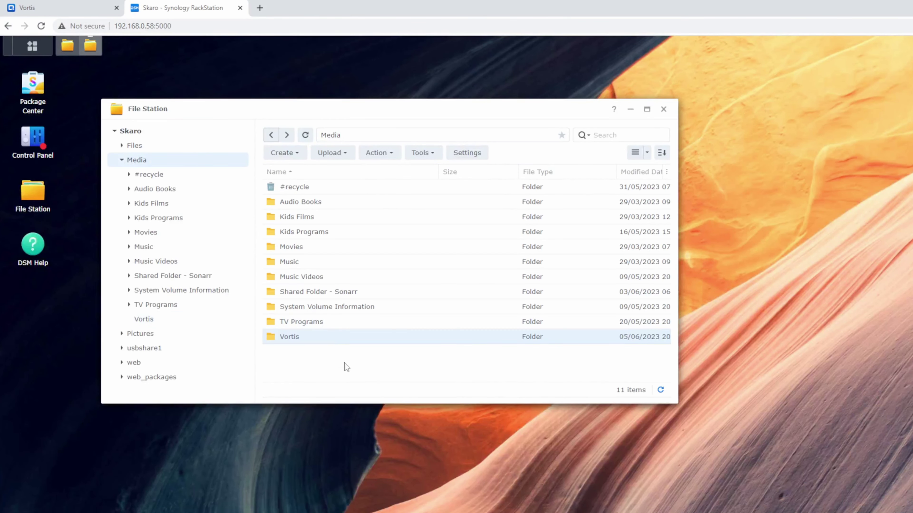
Step: Delete the Vortis folder from the Media shared folder
{"action": "right_click", "coordinate": [292, 342]}
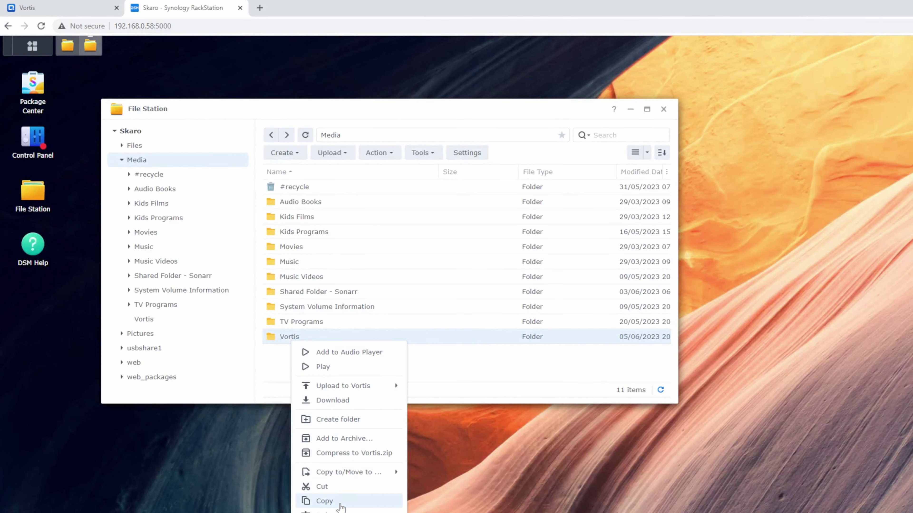
{"action": "left_click", "coordinate": [334, 512]}
{"action": "left_click", "coordinate": [454, 272]}
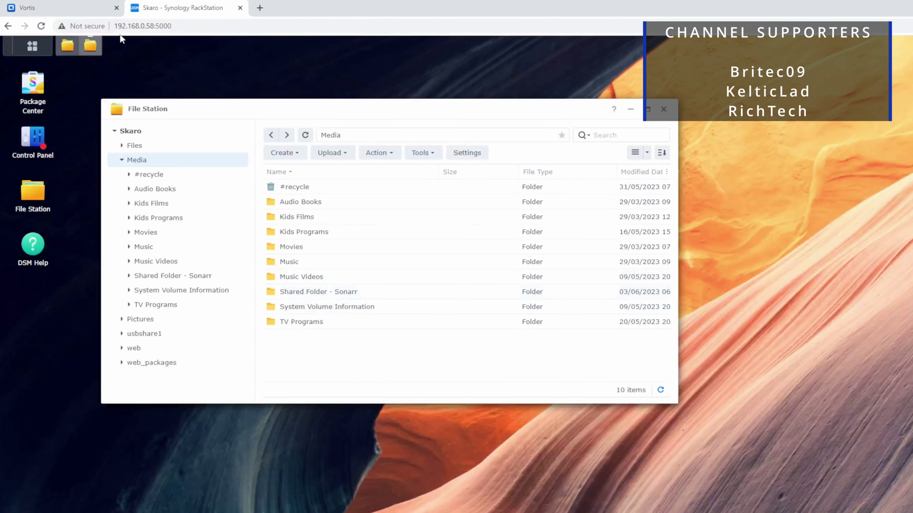
Step: Close File Station on the Vortis NAS and return to the Skaro NAS
{"action": "left_click", "coordinate": [69, 5]}
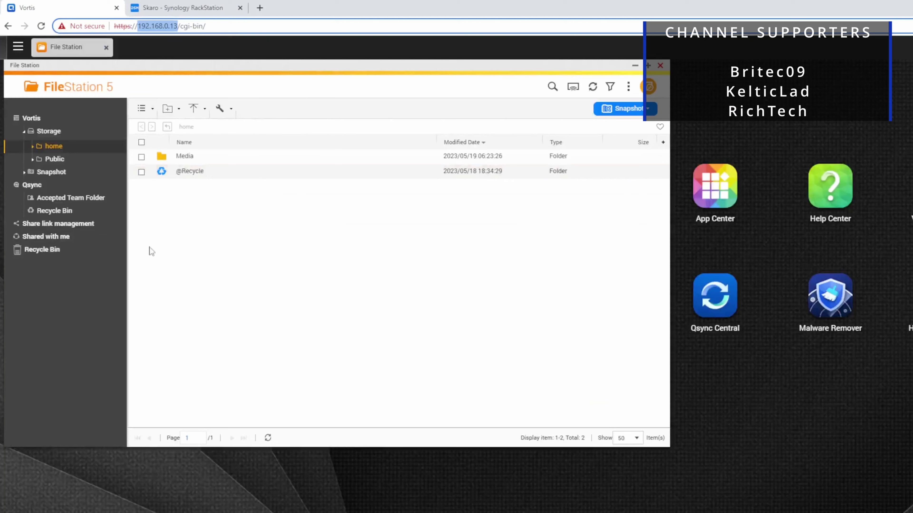
{"action": "left_click", "coordinate": [660, 65]}
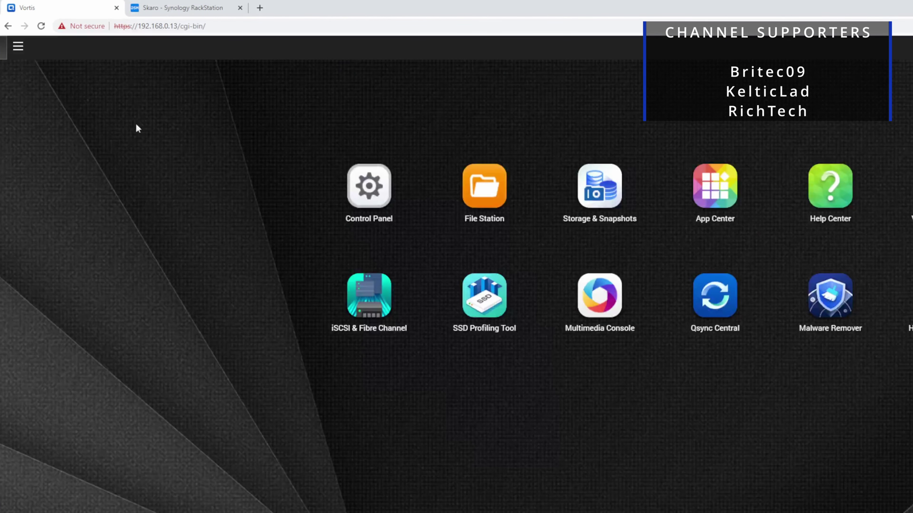
{"action": "left_click", "coordinate": [175, 4]}
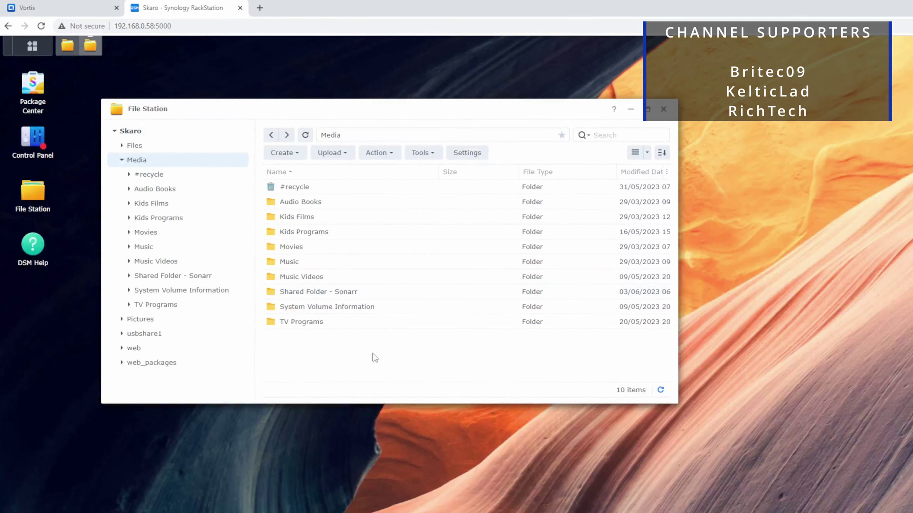